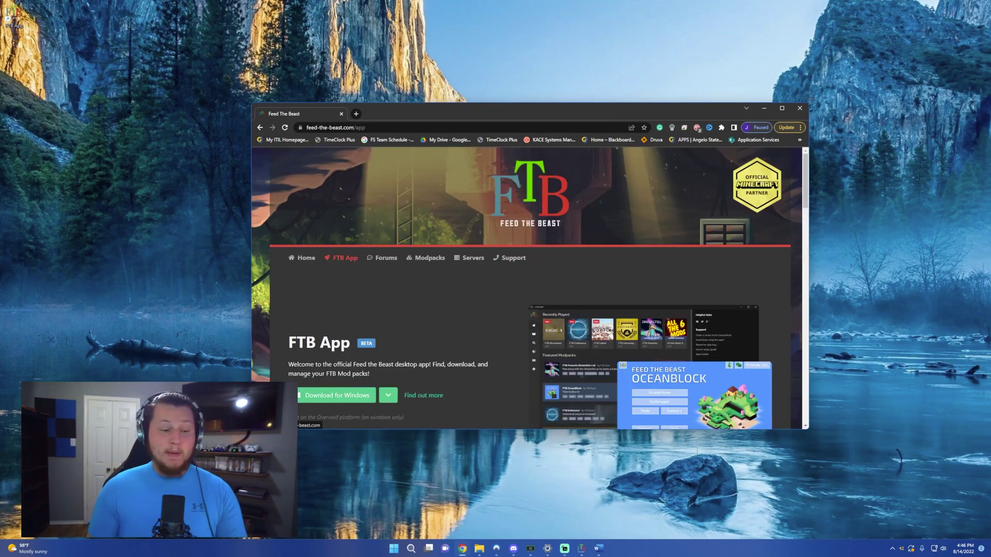
# Step: Download the FTB App installer for Windows from the Feed The Beast page and open Overwolf from the hidden system tray icons
pyautogui.scroll(-2, 530, 289)
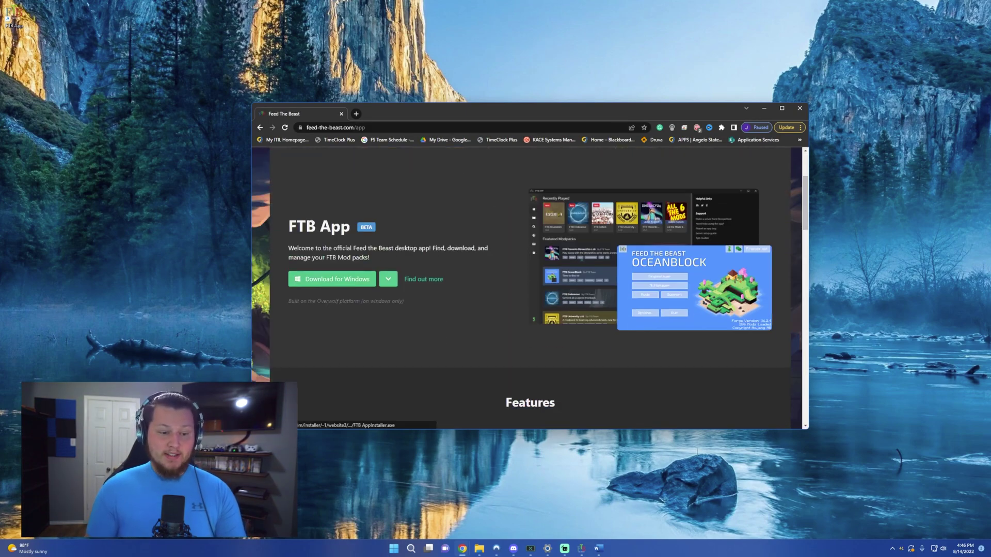
pyautogui.click(332, 279)
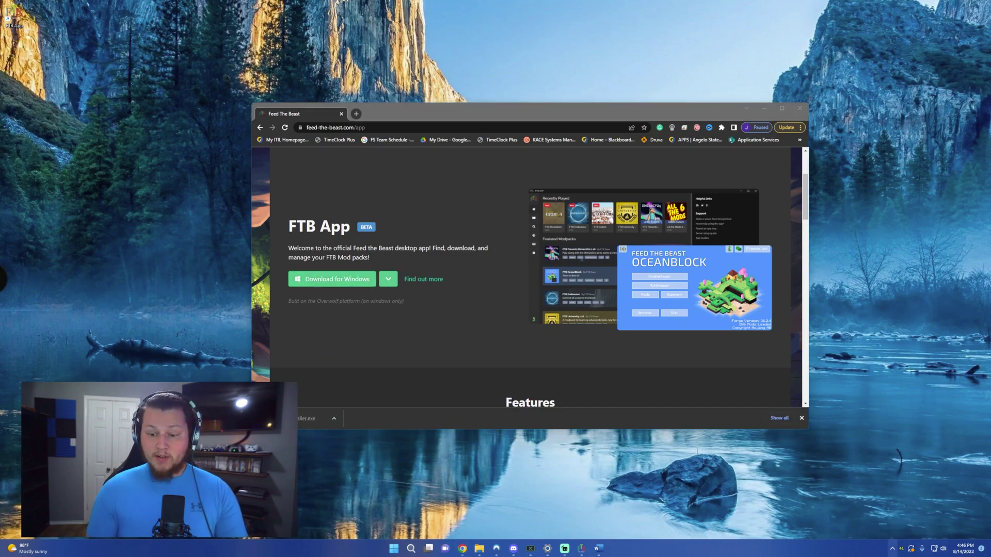
pyautogui.click(892, 548)
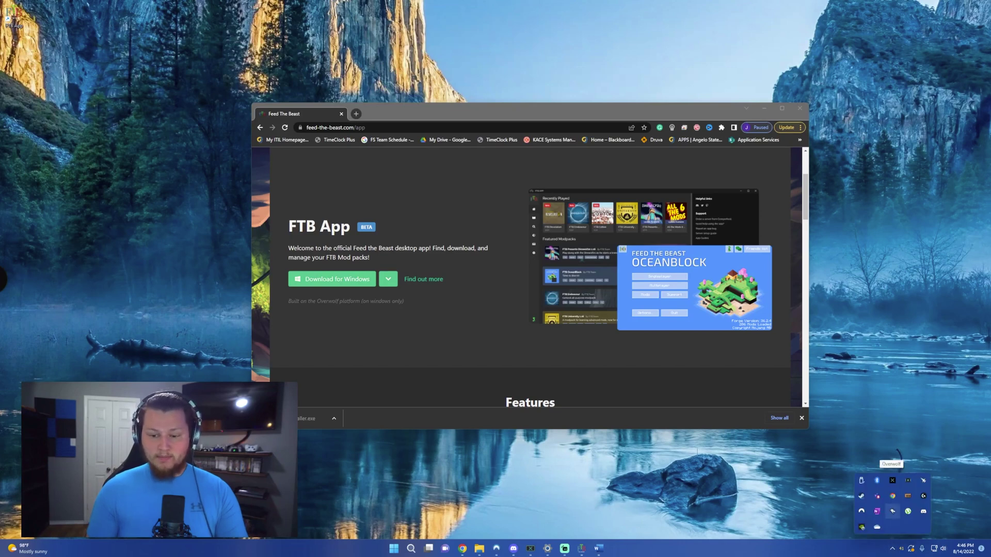
pyautogui.click(892, 511)
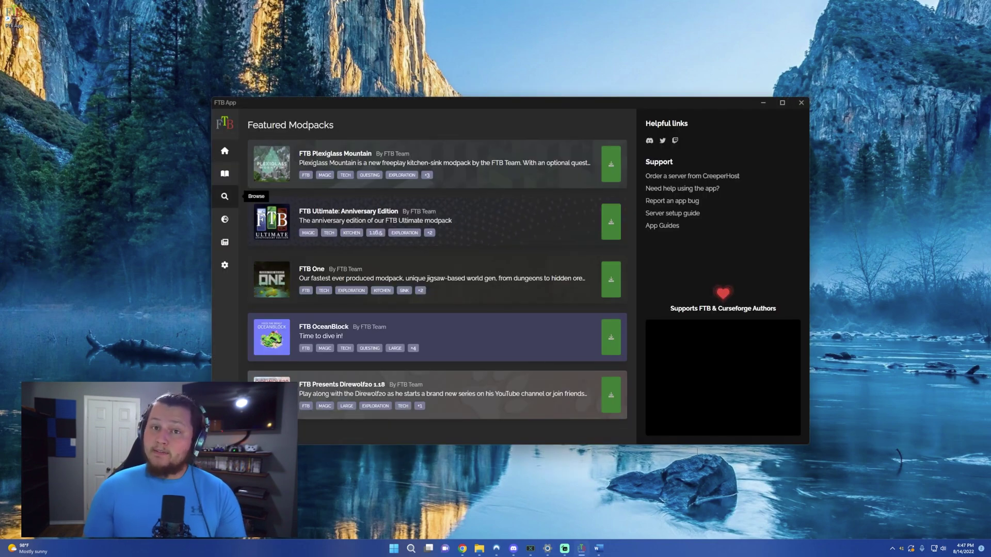
# Step: In the FTB App, search the modpacks for "infin" and open FTB Infinity Evolved 1.7
pyautogui.click(225, 196)
pyautogui.write('infin')
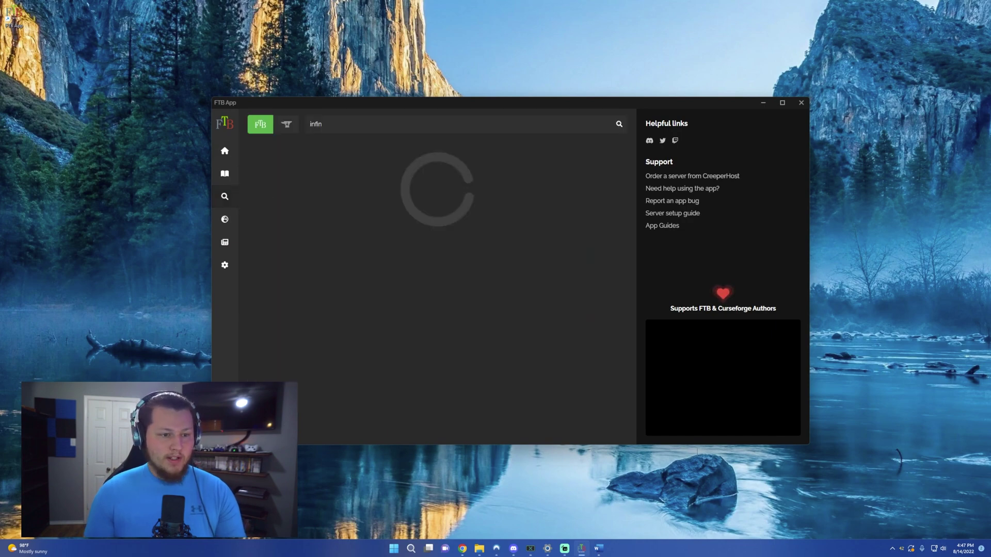
pyautogui.hotkey('ctrl', 'a')
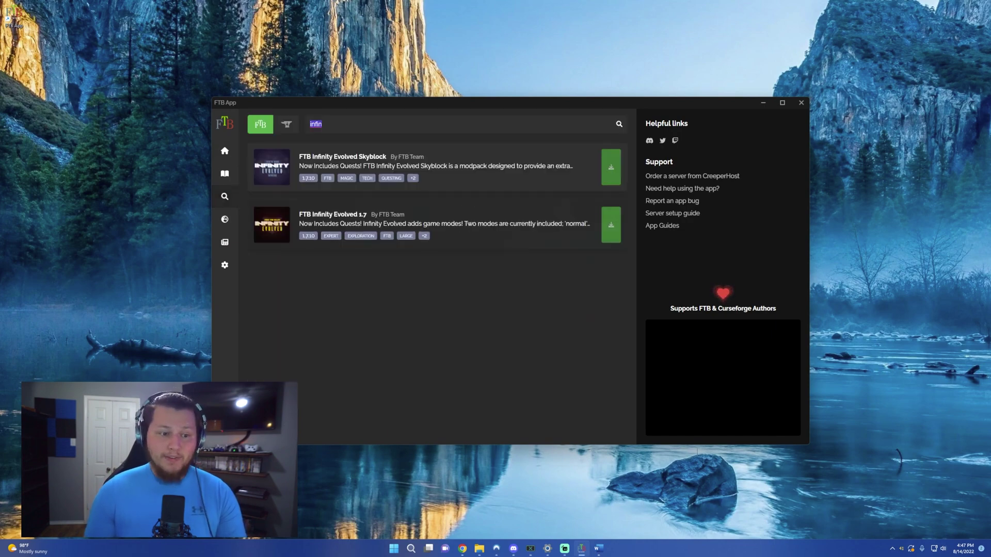
pyautogui.click(443, 221)
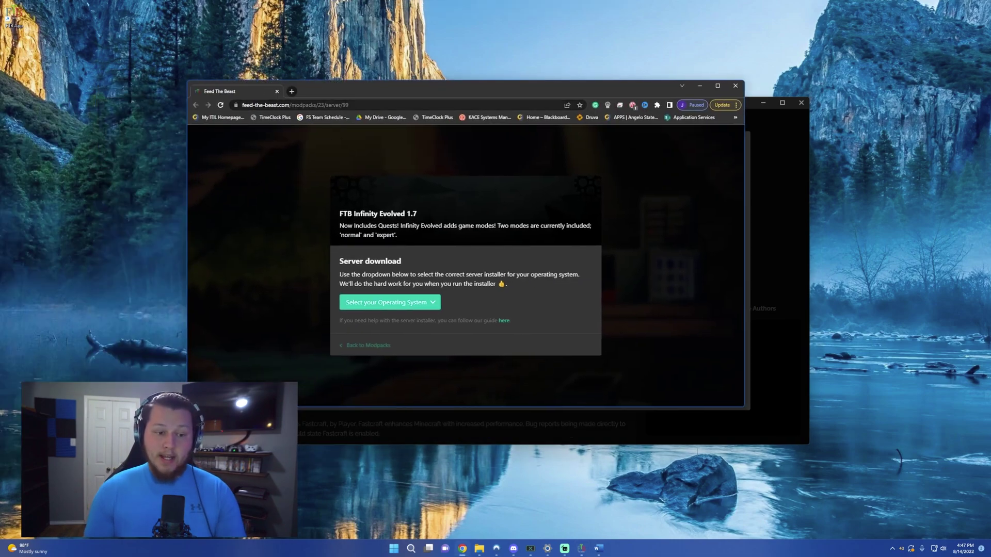
# Step: Download the Windows server installer for FTB Infinity Evolved 1.7 and keep the flagged file
pyautogui.click(389, 302)
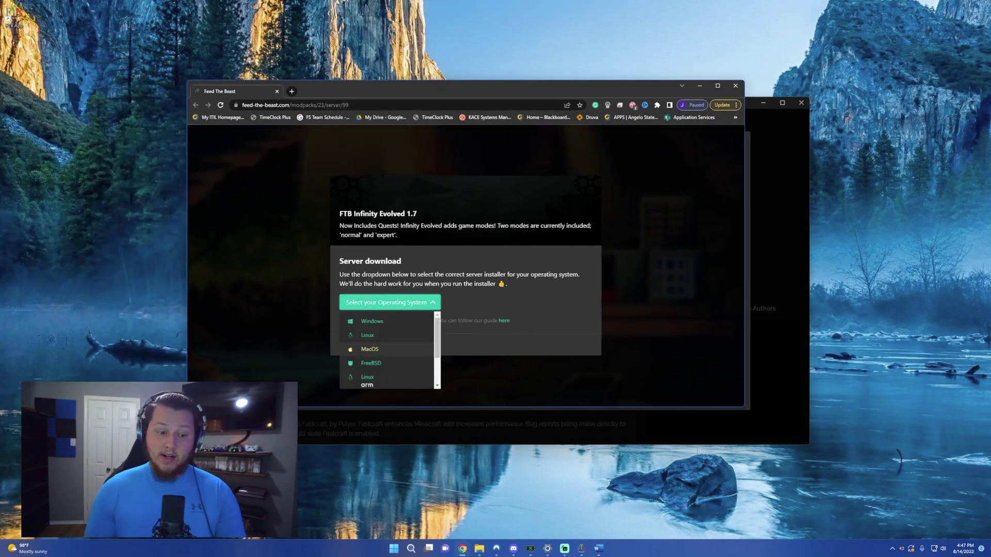
pyautogui.scroll(-1, 387, 350)
pyautogui.scroll(1, 387, 351)
pyautogui.click(382, 318)
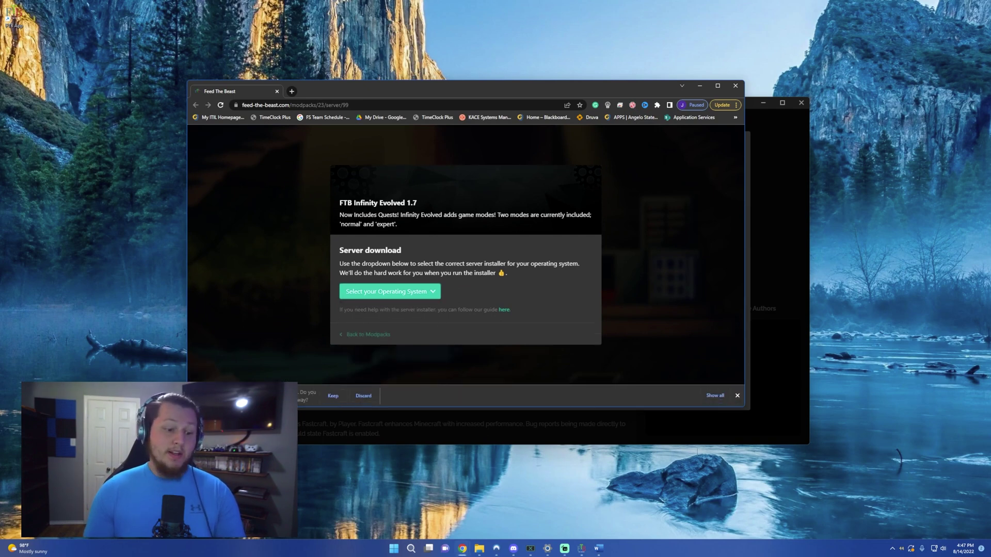
pyautogui.click(333, 396)
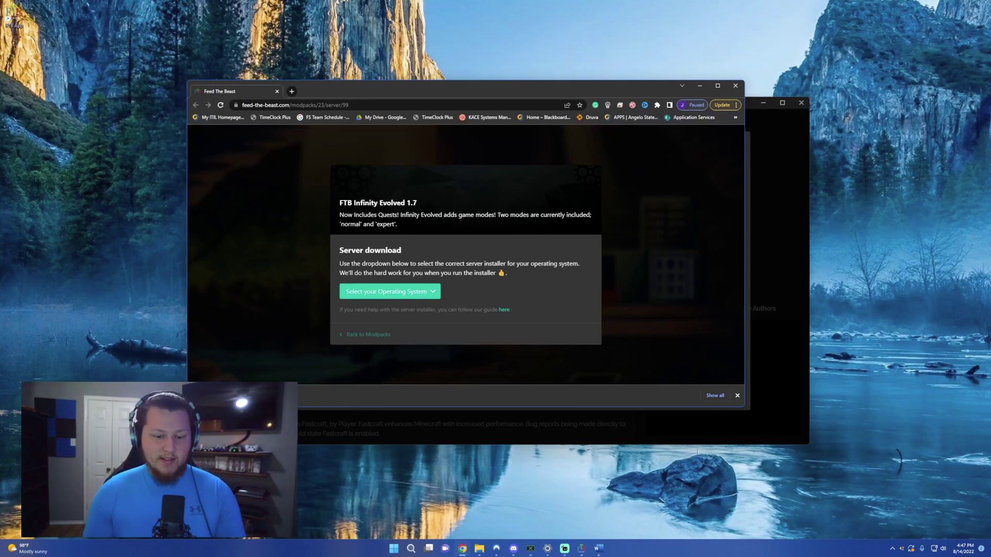
# Step: Switch to File Explorer and paste the server installer into the FTB INFINEVOL folder
pyautogui.hotkey('alt', 'Tab')
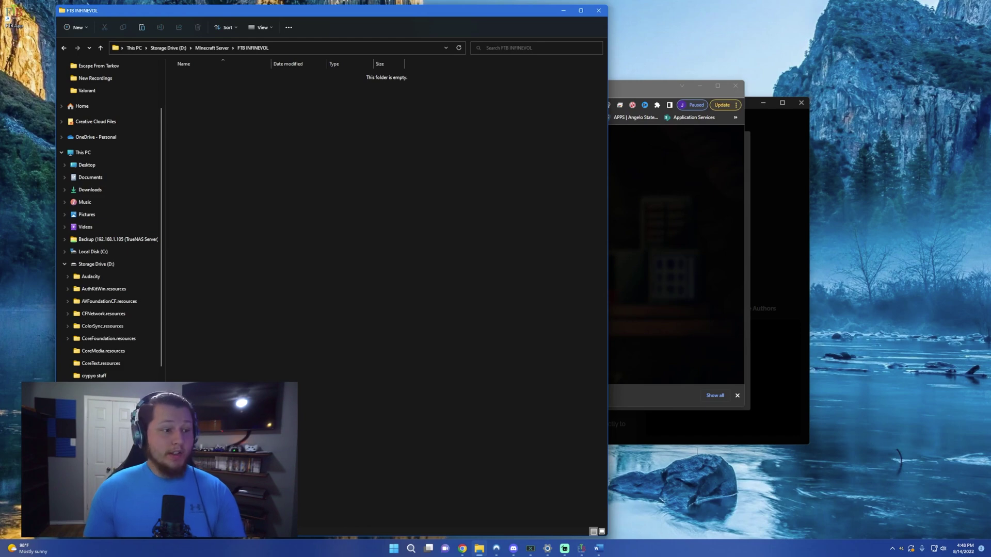
pyautogui.scroll(2, 103, 129)
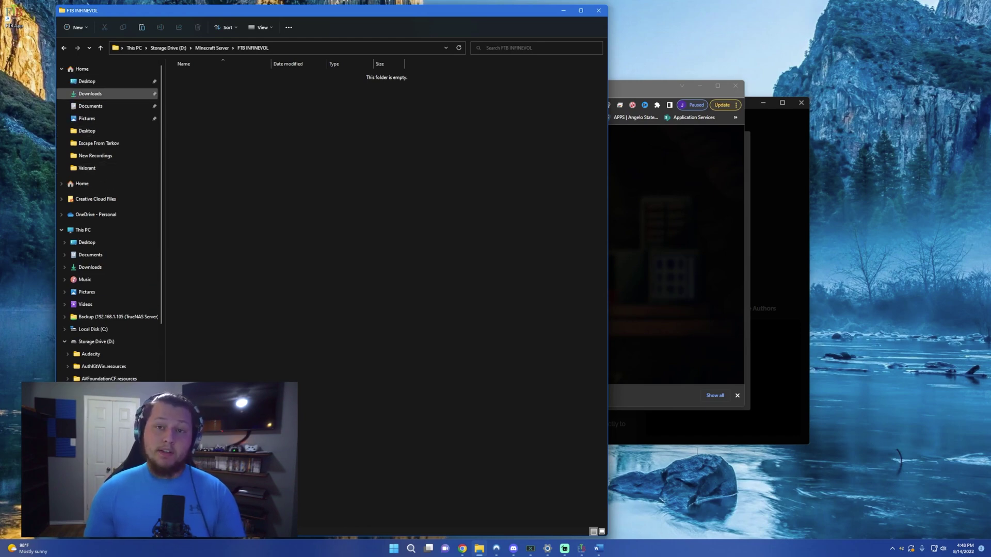
pyautogui.hotkey('ctrl', 'v')
pyautogui.scroll(-2, 108, 206)
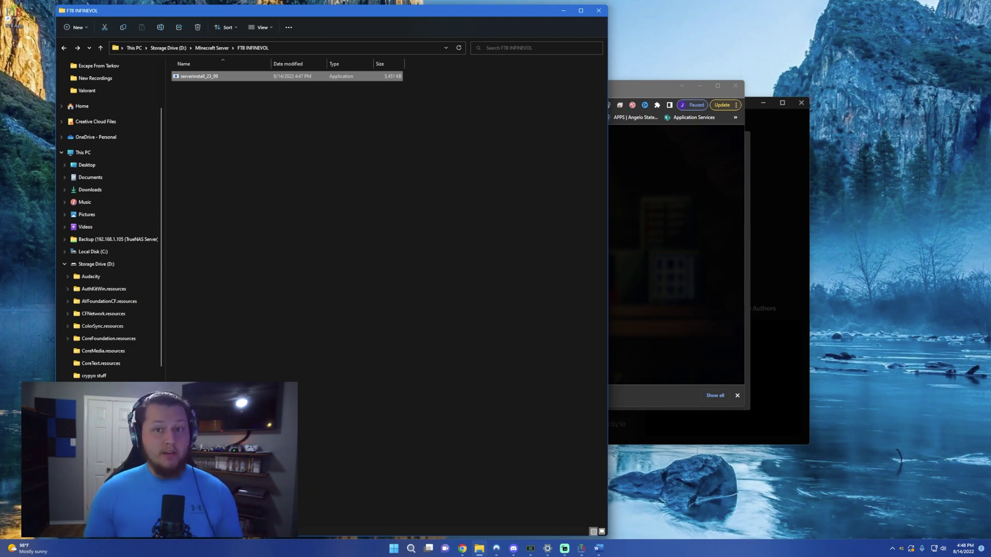
# Step: Return to Chrome and open oracle.com/java/technologies/javase/javase8u211-later-archive-downloads.html in a new tab
pyautogui.hotkey('alt', 'Tab')
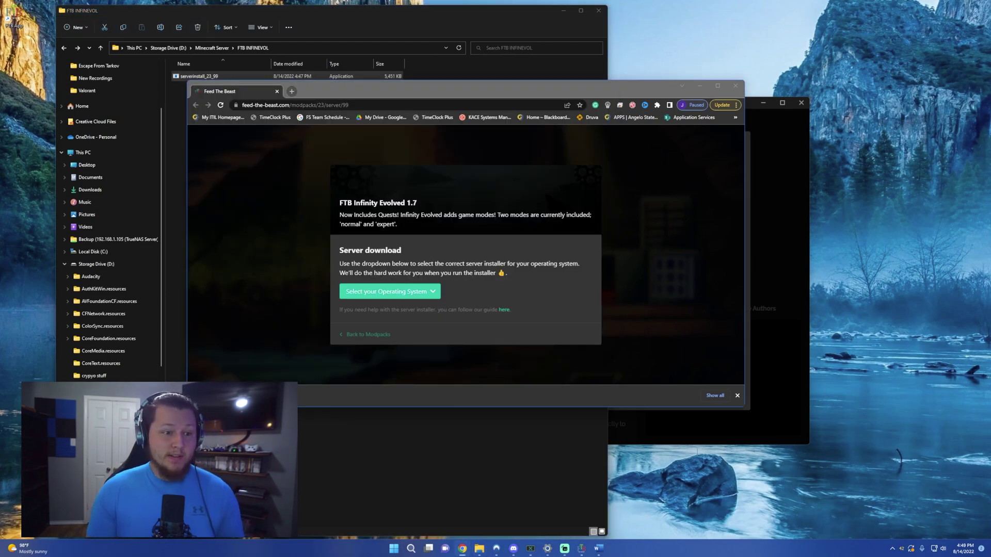
pyautogui.click(292, 91)
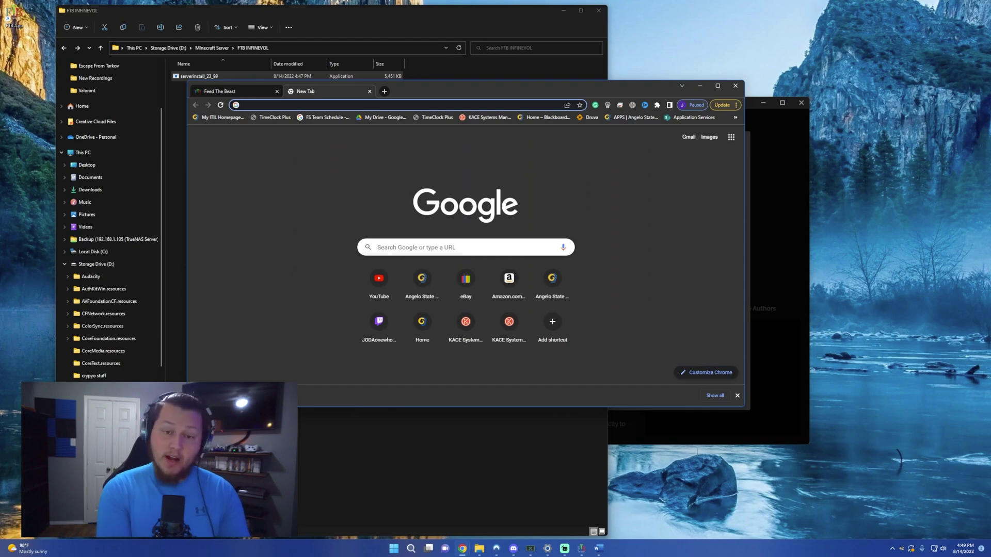
pyautogui.write('https://www.oracle.com/java/technologies/javase/javase8u211-later-archive-downloads.html')
pyautogui.press('Return')
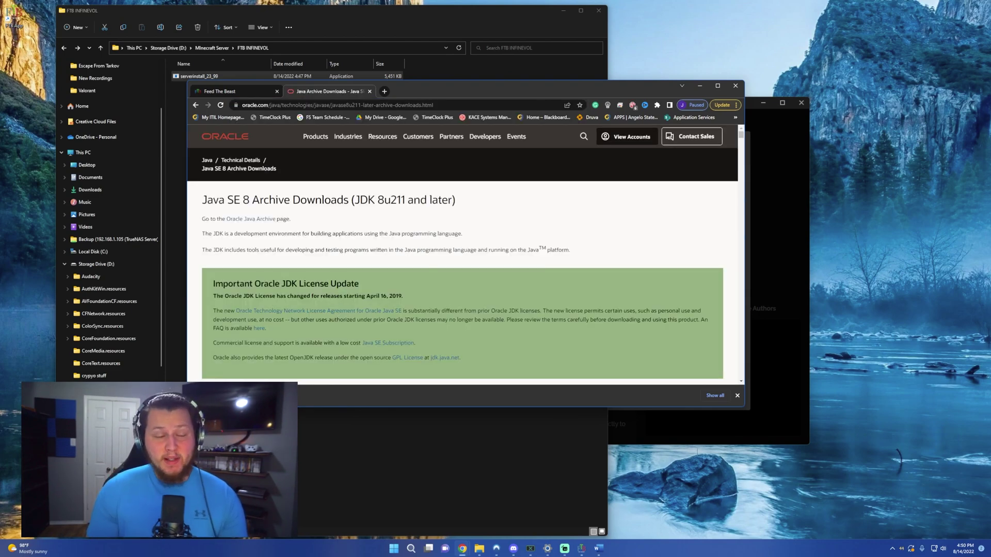
# Step: Download jdk-8u333-windows-x64.exe after accepting the Oracle license agreement, and close the browser window
pyautogui.scroll(-10, 463, 265)
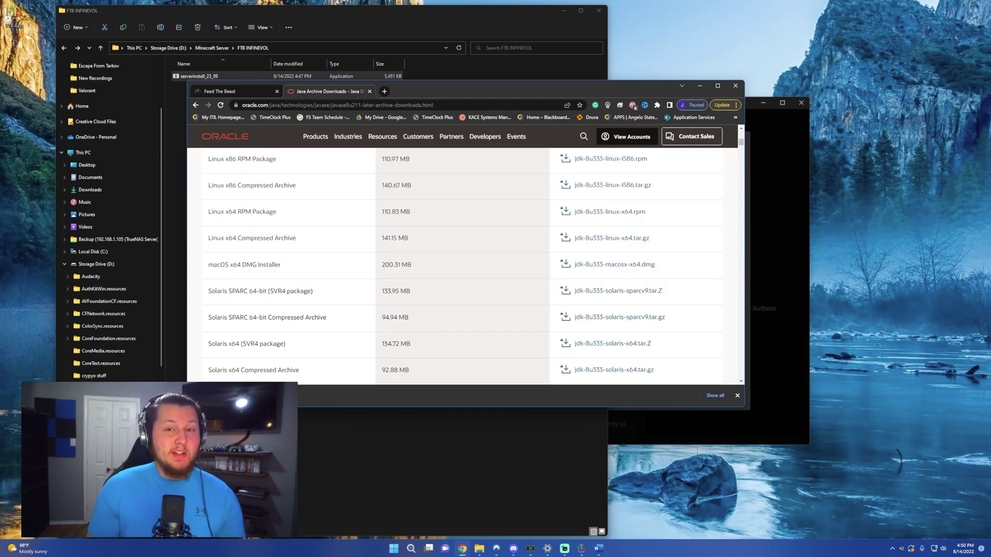
pyautogui.scroll(-2, 462, 266)
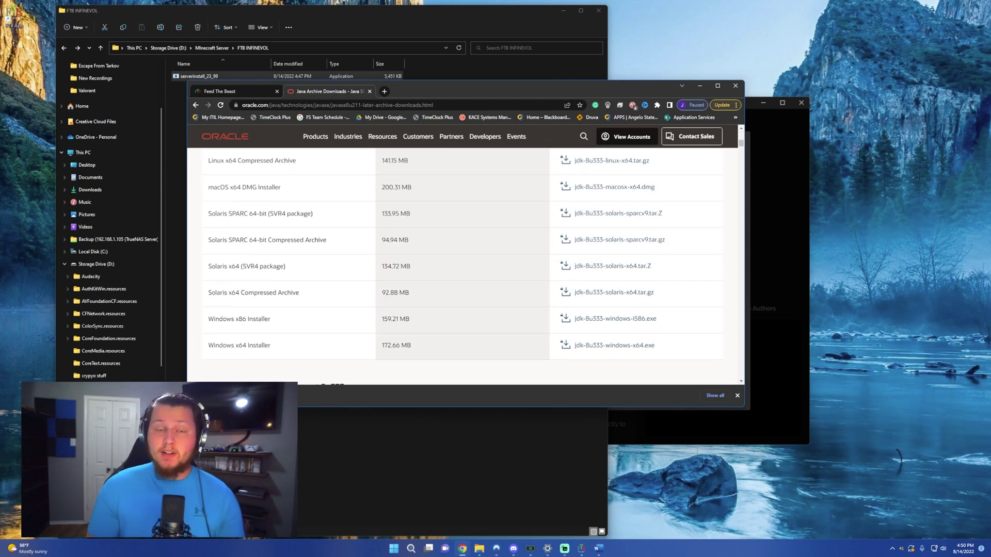
pyautogui.scroll(-2, 462, 265)
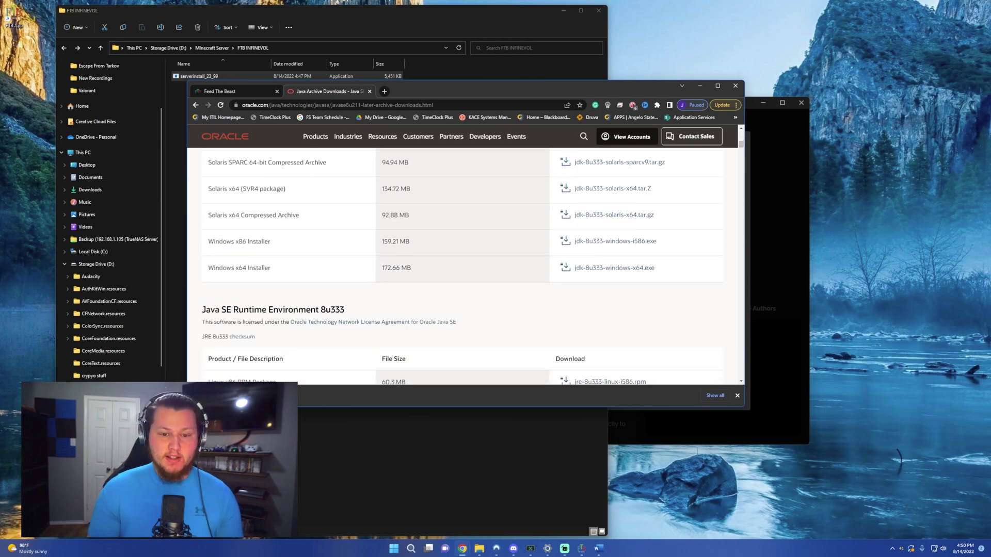
pyautogui.click(614, 268)
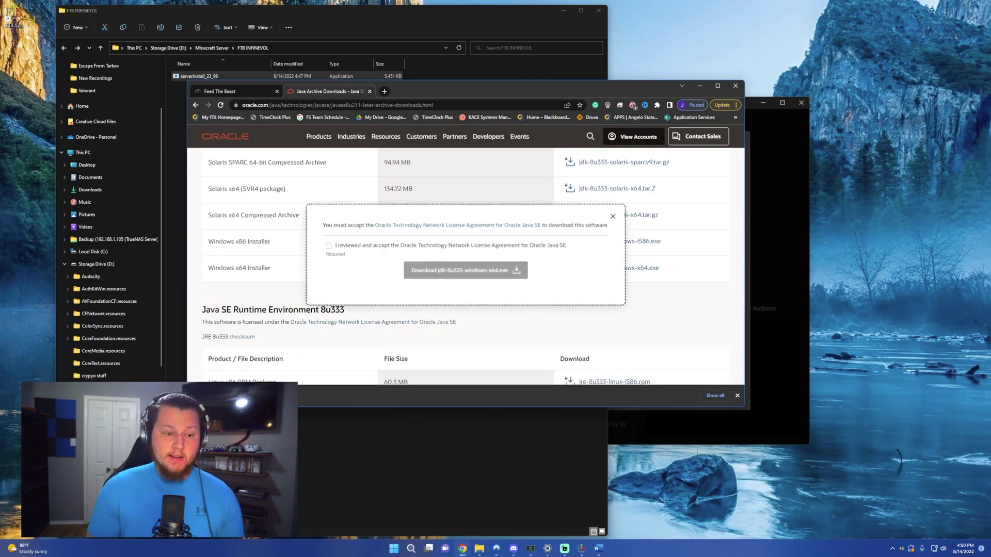
pyautogui.click(328, 246)
pyautogui.click(466, 270)
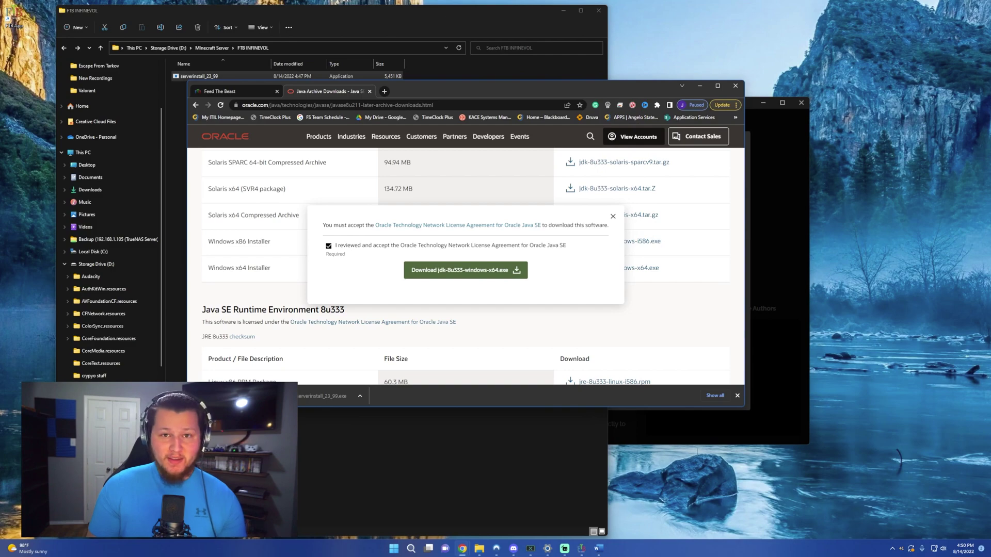
pyautogui.click(735, 85)
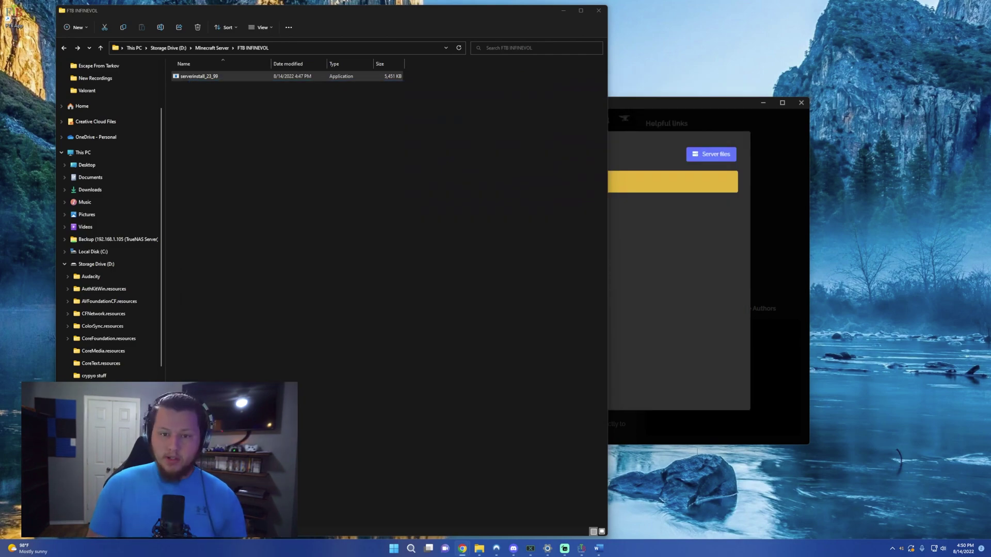
# Step: Run serverinstall_23_99, keep the current directory as install location, and answer y to both installation prompts
pyautogui.click(198, 76)
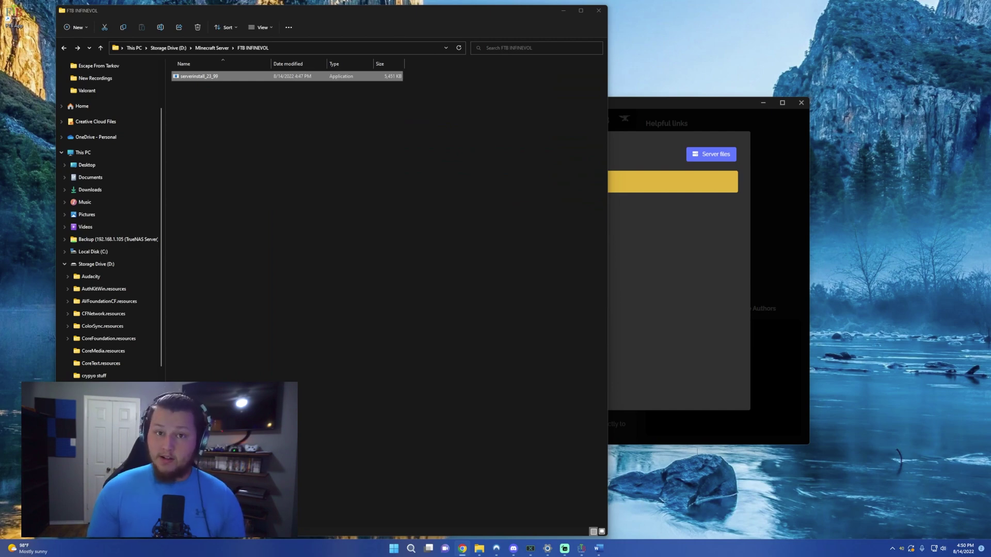
pyautogui.press('Return')
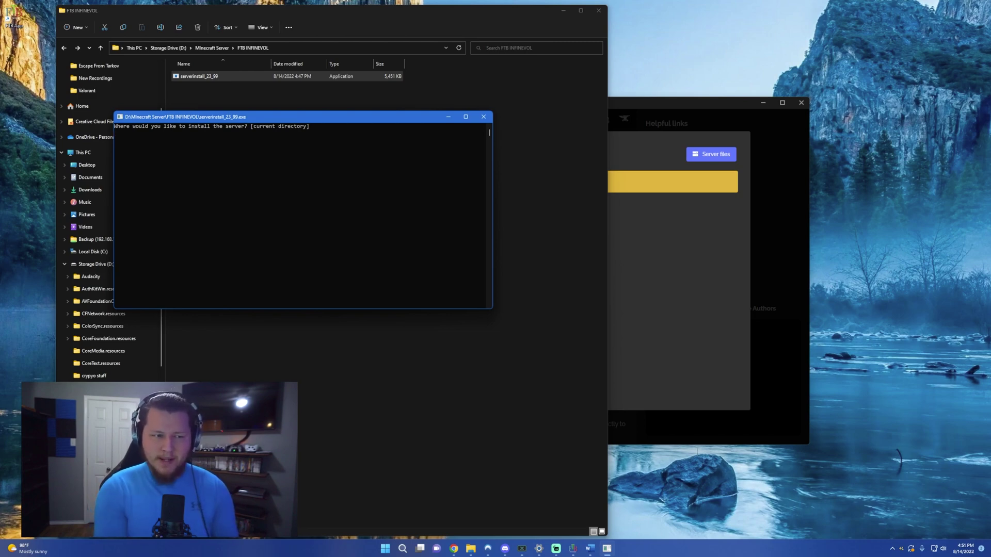
pyautogui.press('Return')
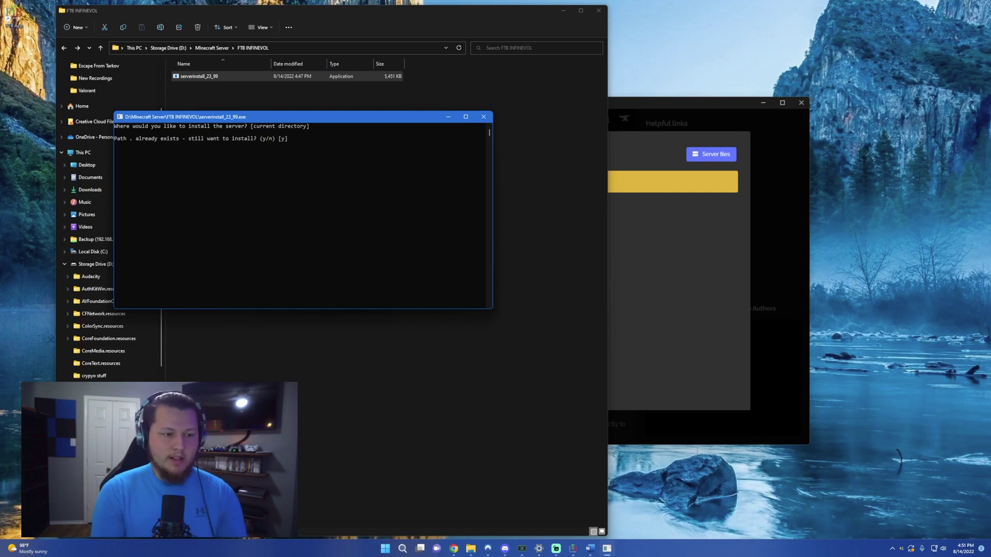
pyautogui.write('y')
pyautogui.press('Return')
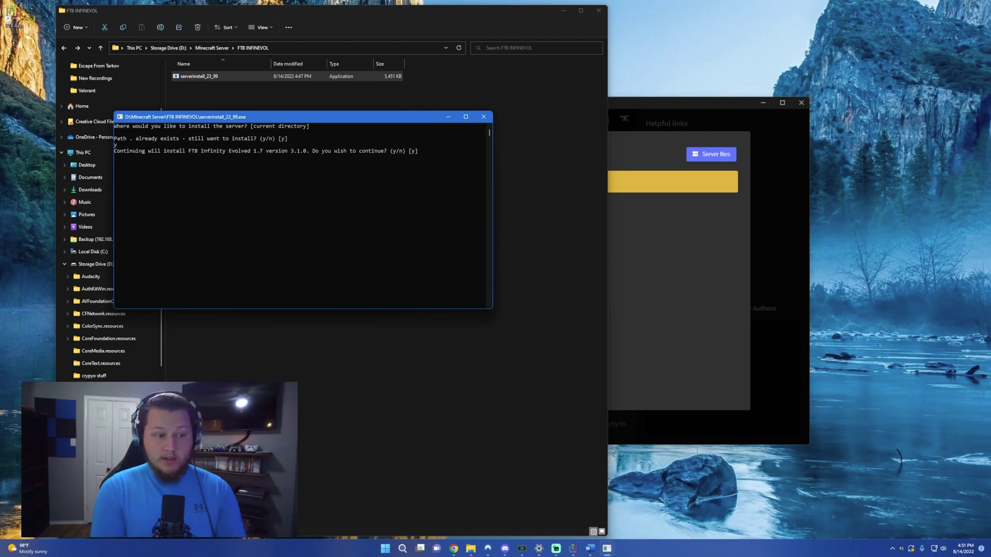
pyautogui.write('y')
pyautogui.press('Return')
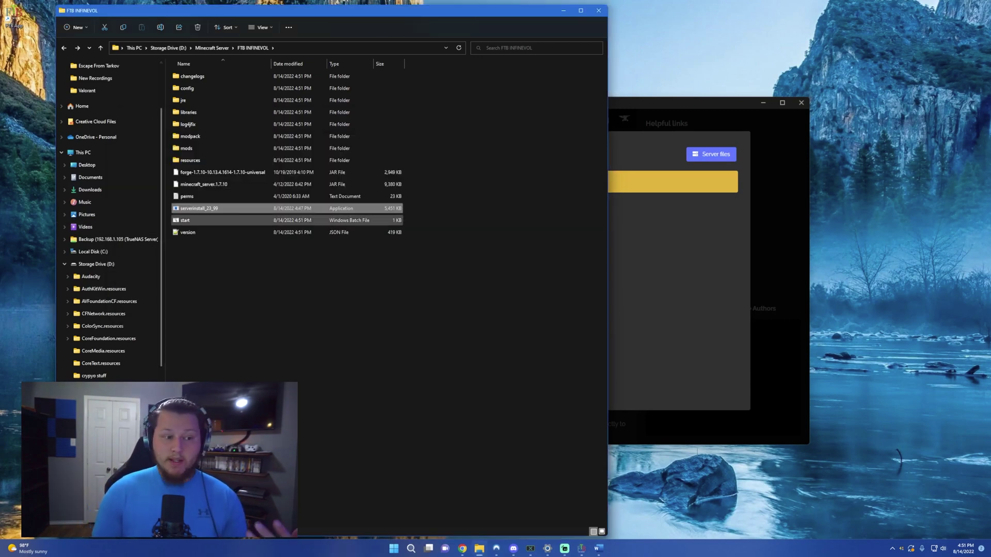
# Step: Launch the server with the start batch file and agree to the Mojang EULA with y
pyautogui.click(184, 221)
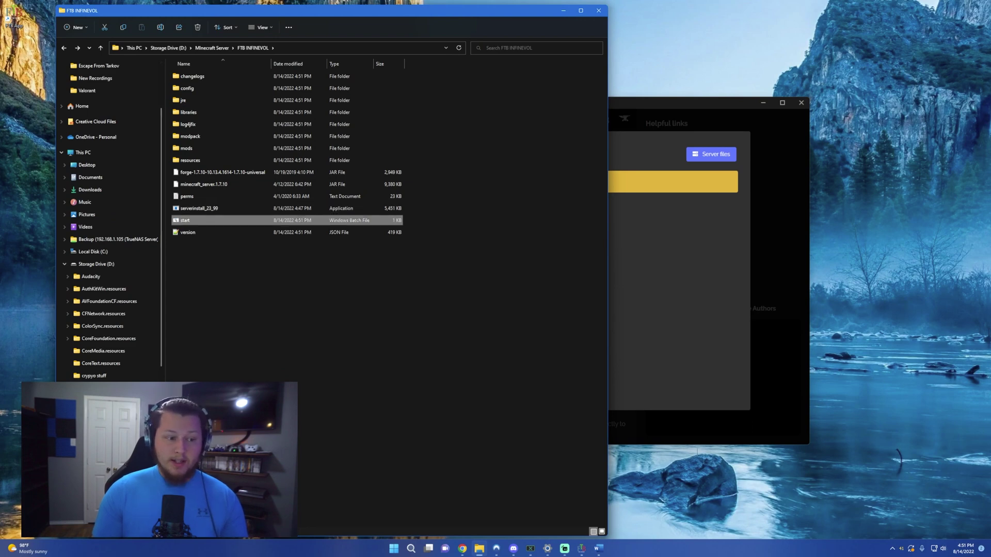
pyautogui.press('Return')
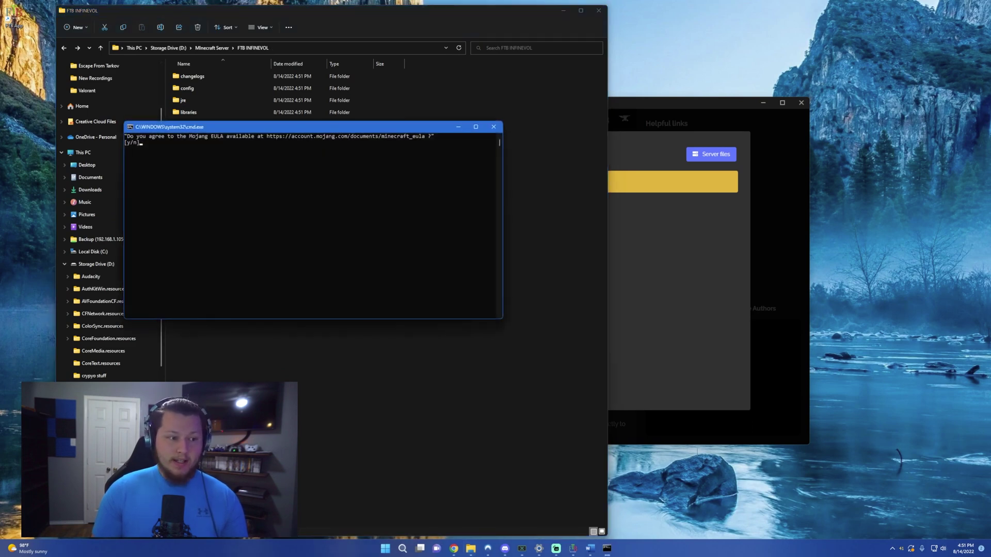
pyautogui.click(184, 173)
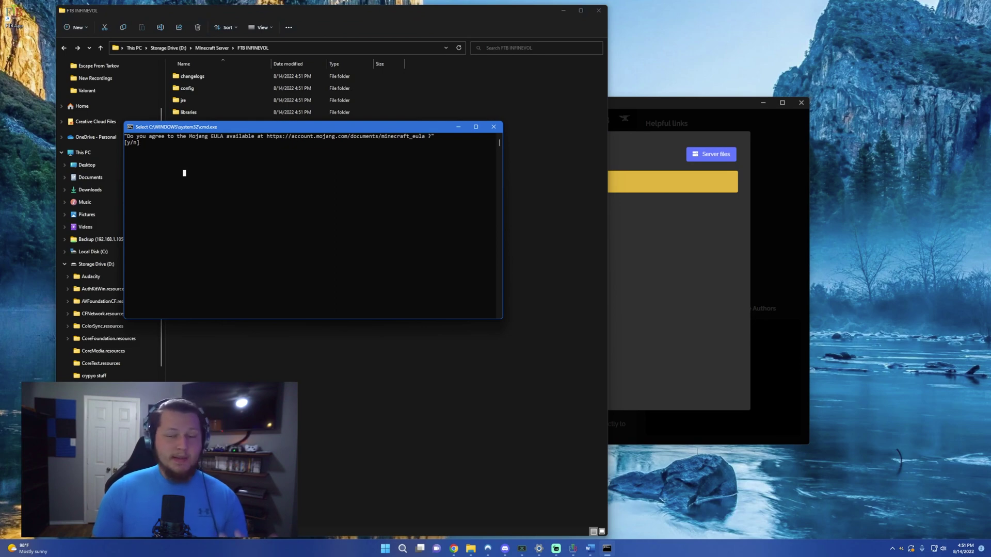
pyautogui.write('y')
pyautogui.press('Return')
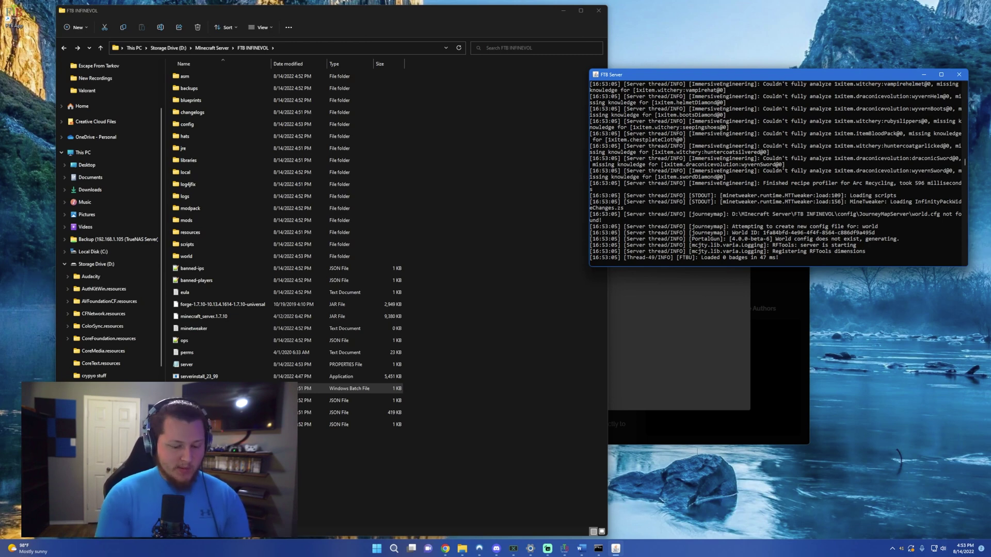
# Step: Grant operator status to the owner's player username with the op command in the FTB Server console
pyautogui.write('op')
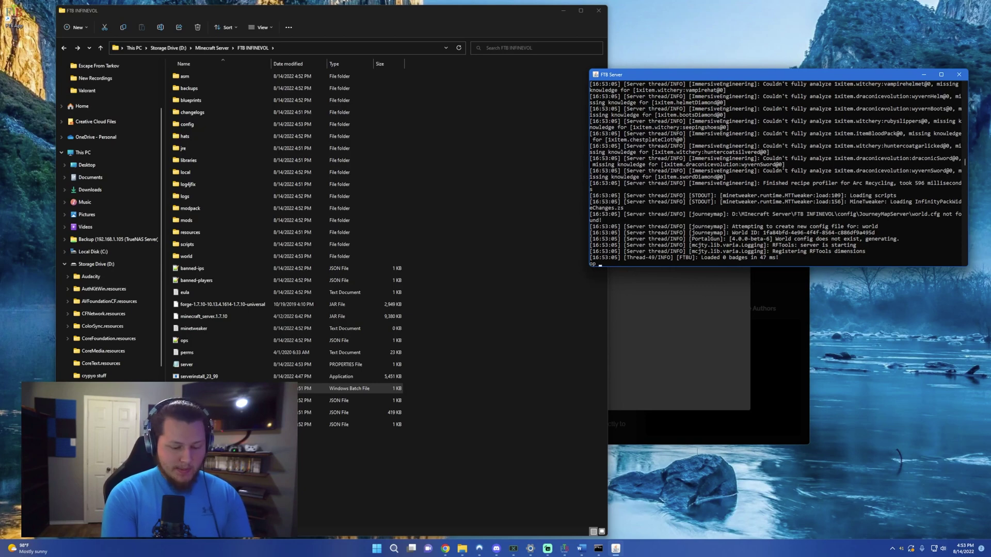
pyautogui.write(' jodaonewhowins')
pyautogui.press('Return')
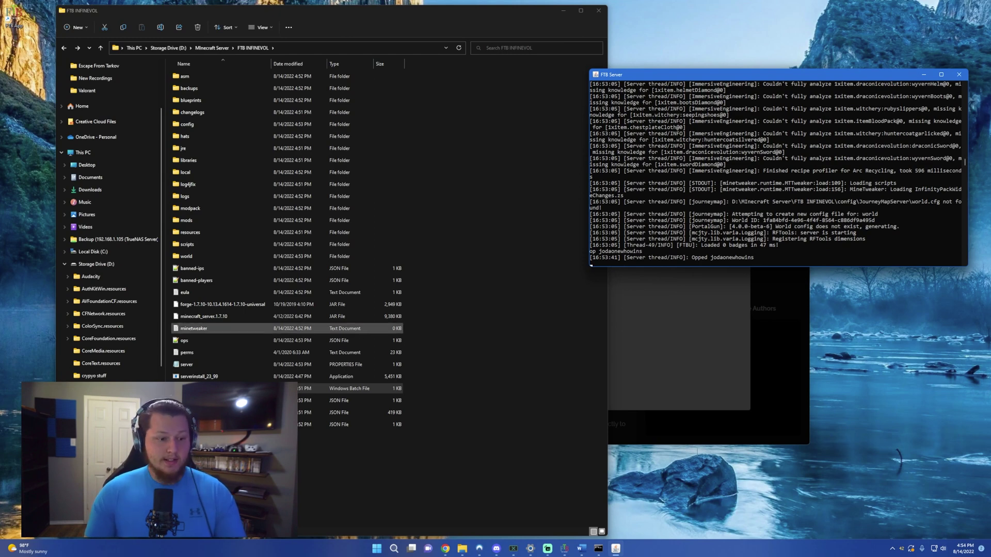
# Step: Open the server properties file in Notepad and examine the server-port value and the remaining settings
pyautogui.doubleClick(187, 364)
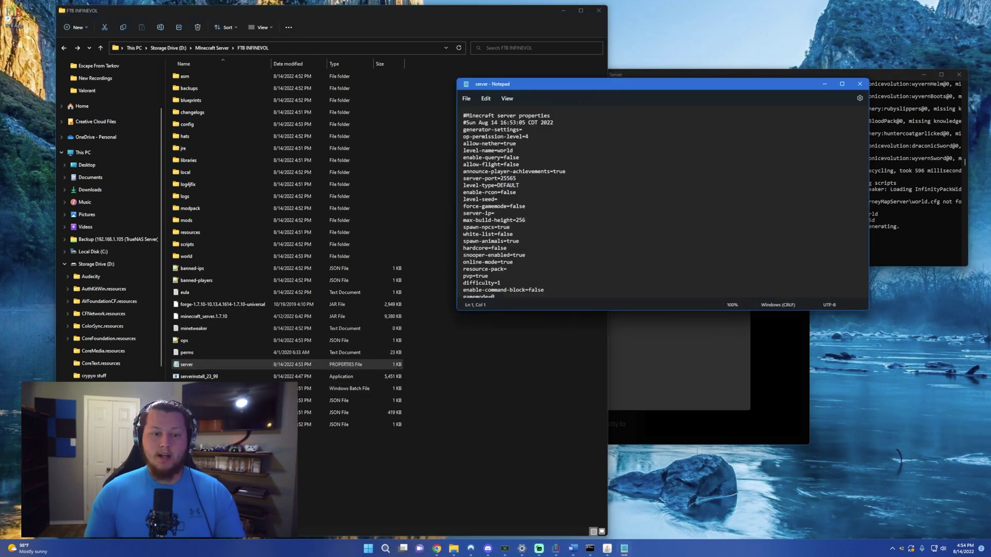
pyautogui.moveTo(517, 178); pyautogui.dragTo(499, 178)
pyautogui.click(519, 184)
pyautogui.scroll(-3, 516, 201)
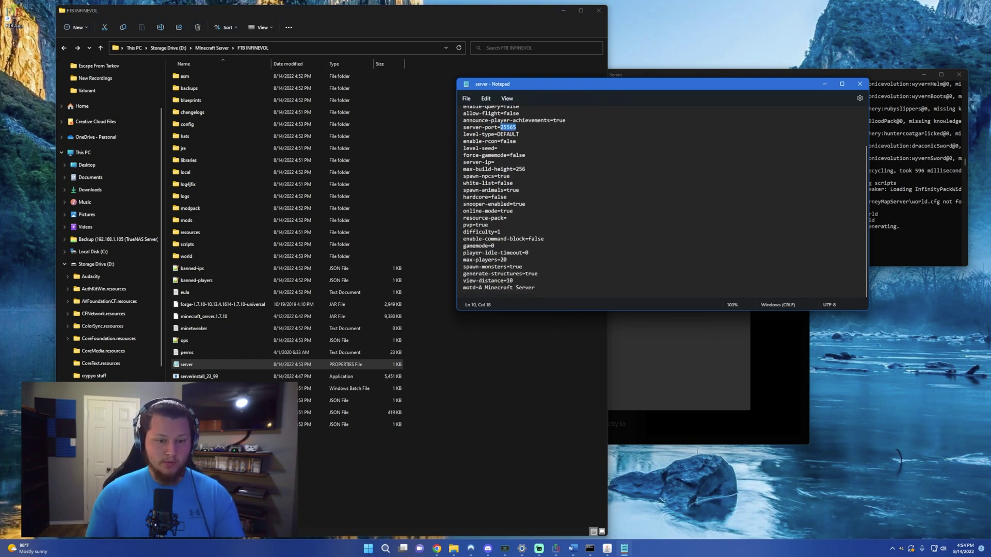
# Step: Replace the motd value in the server properties with the owner's first name followed by "Server"
pyautogui.moveTo(538, 288); pyautogui.dragTo(479, 287)
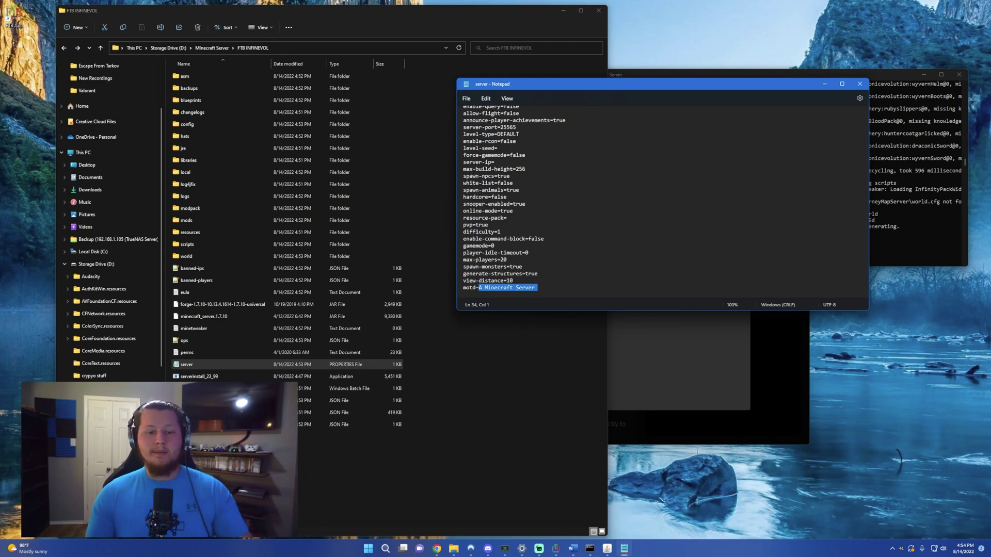
pyautogui.write('JOh')
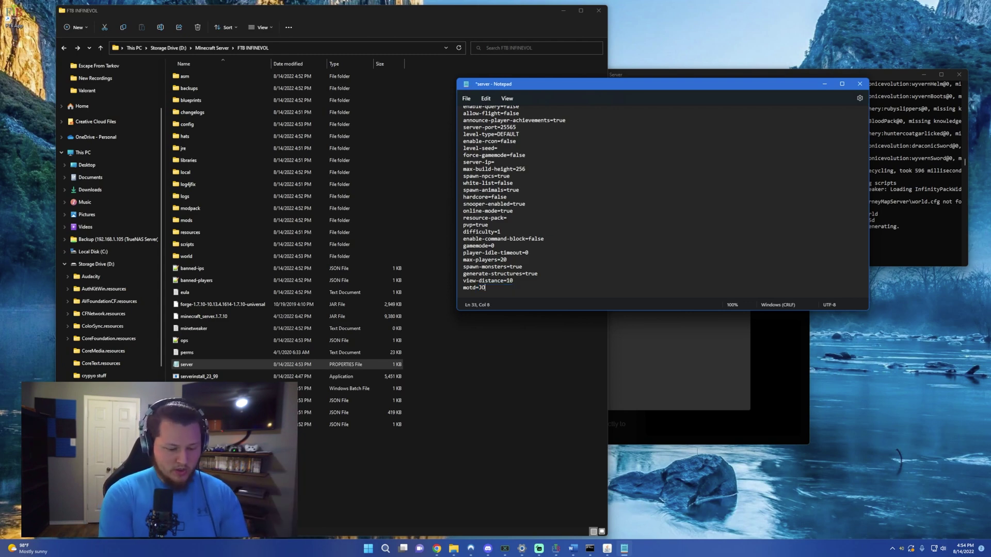
pyautogui.press('BackSpace')
pyautogui.write('ohns Server')
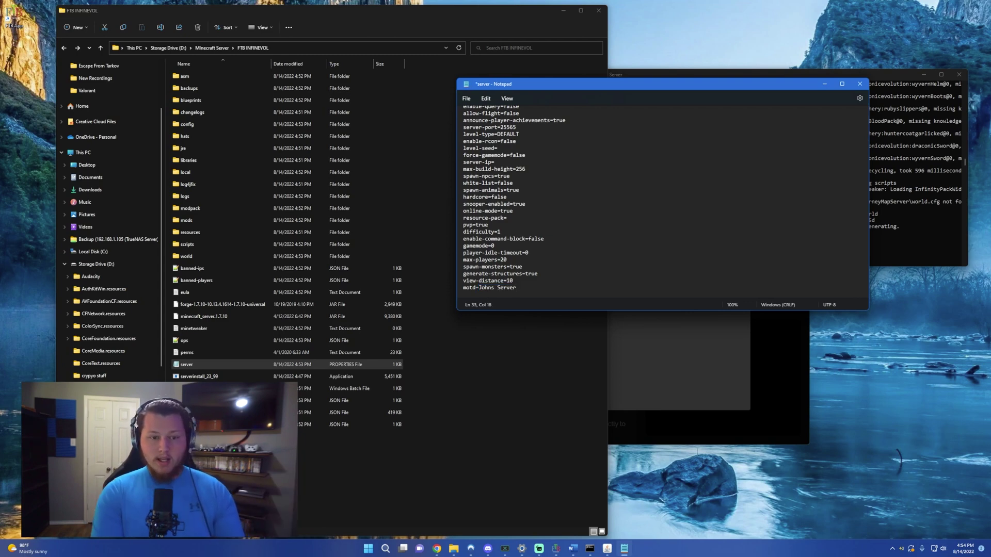
# Step: Set max-players to 8 in the server properties, then save and close the file
pyautogui.scroll(3, 511, 201)
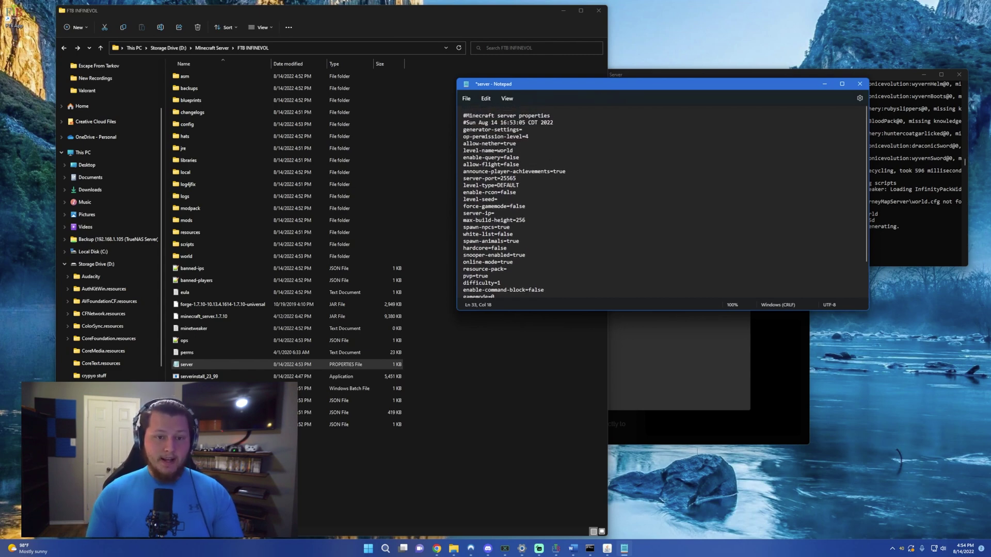
pyautogui.scroll(-2, 511, 202)
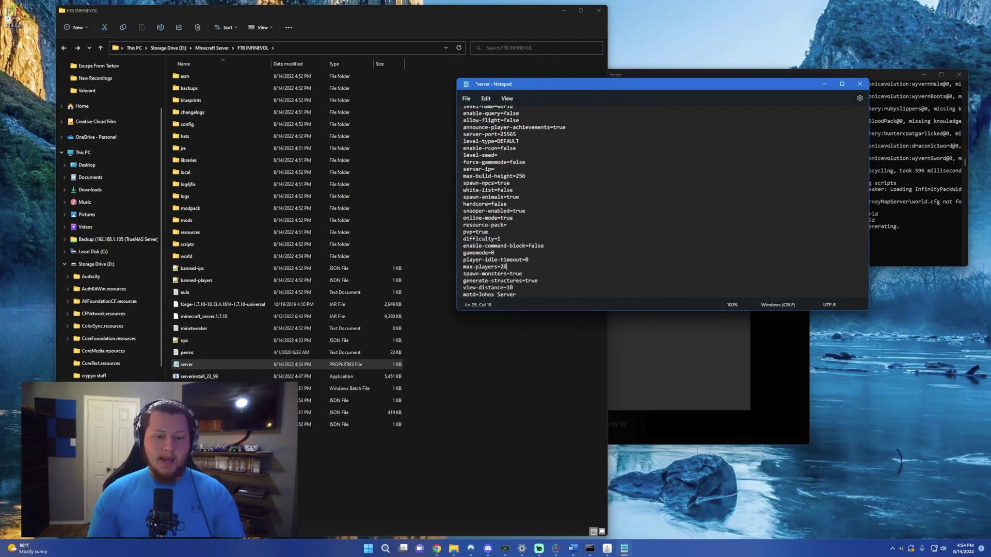
pyautogui.press('BackSpace')
pyautogui.press('BackSpace')
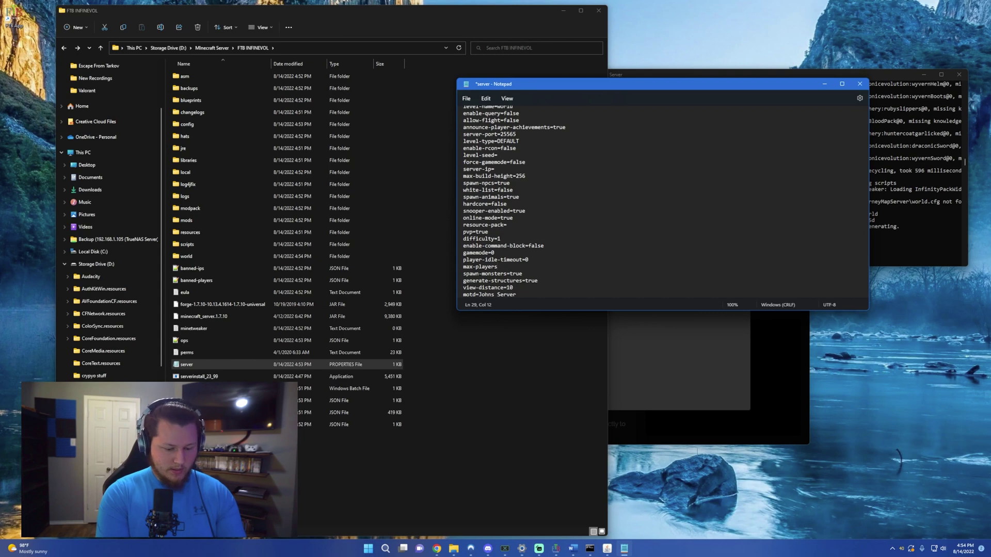
pyautogui.write('=8')
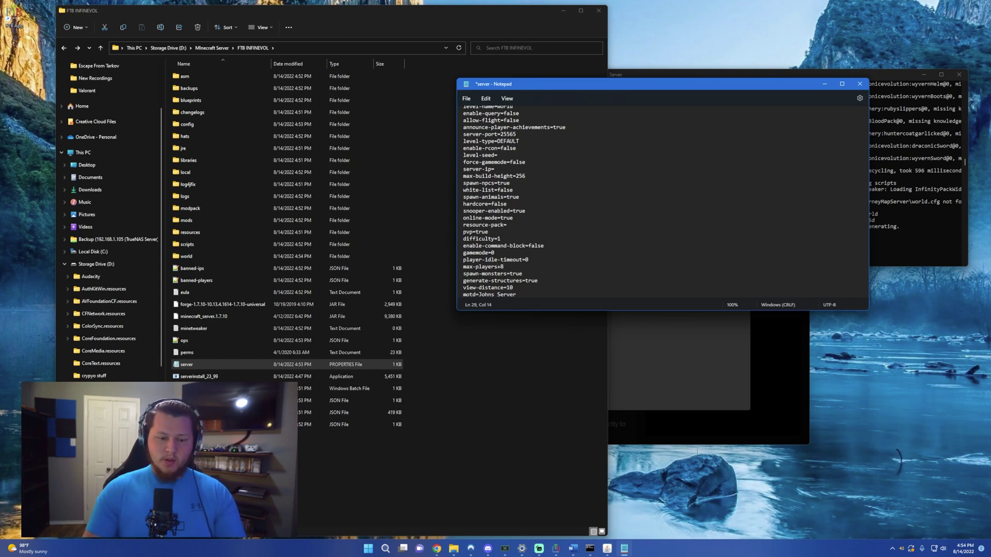
pyautogui.press('BackSpace')
pyautogui.press('BackSpace')
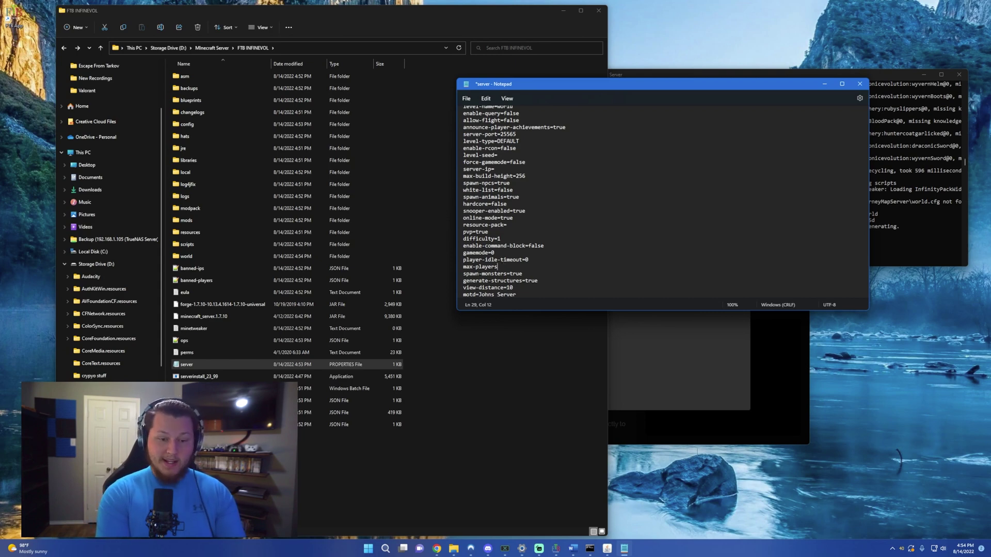
pyautogui.write('=8')
pyautogui.hotkey('ctrl', 's')
pyautogui.hotkey('alt', 'F4')
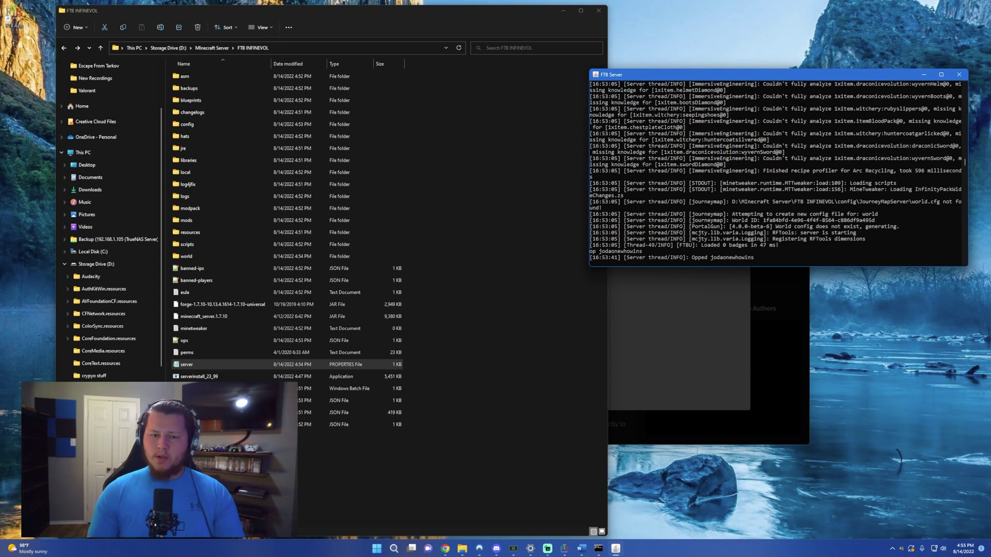
# Step: Shut down the running FTB Server with the stop command and relaunch it from the start batch file
pyautogui.click(770, 263)
pyautogui.press('Escape')
pyautogui.write('stop')
pyautogui.press('Return')
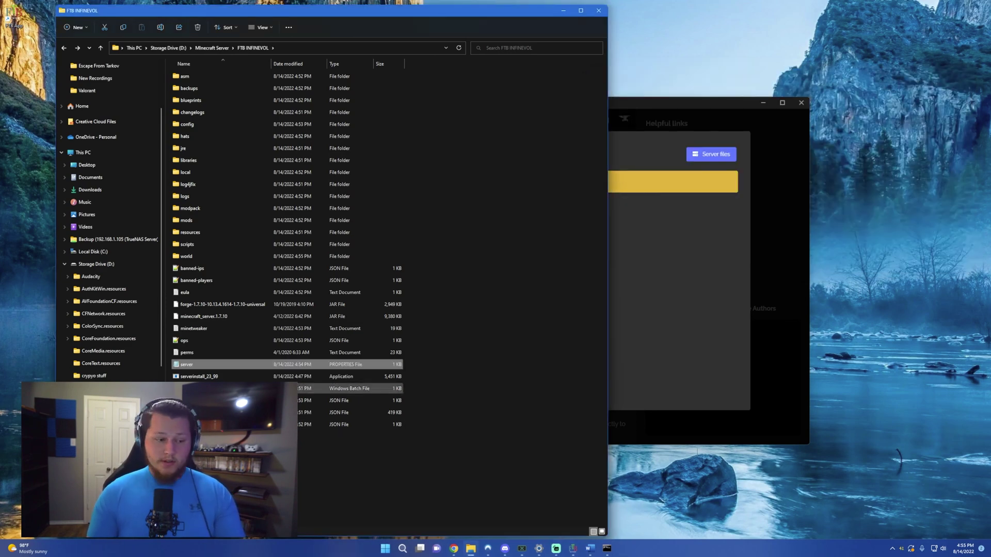
pyautogui.doubleClick(341, 388)
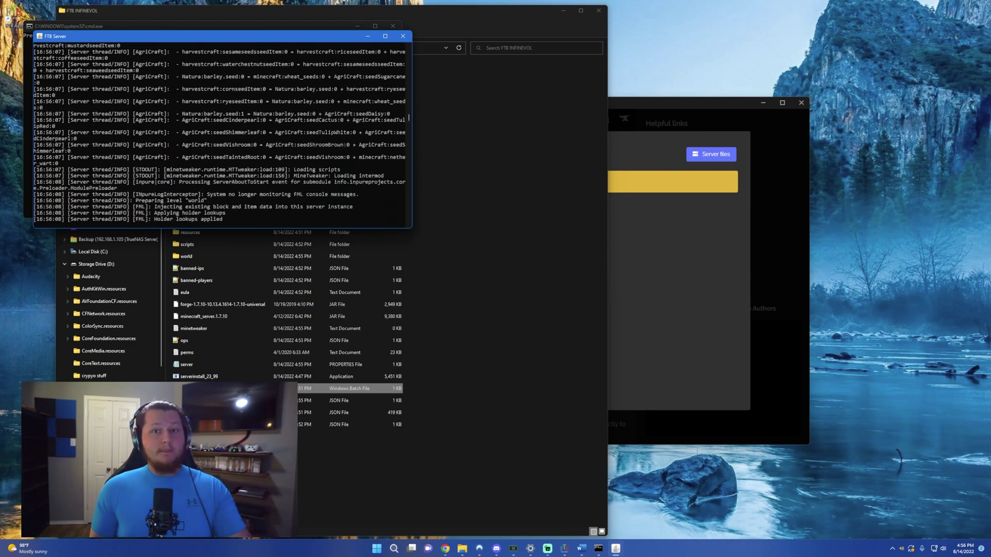
# Step: Switch to the FTB App, close the versions dialog, and open the FTB Infinity Evolved 1.7 modpack page from a search for "infin"
pyautogui.hotkey('alt', 'Tab')
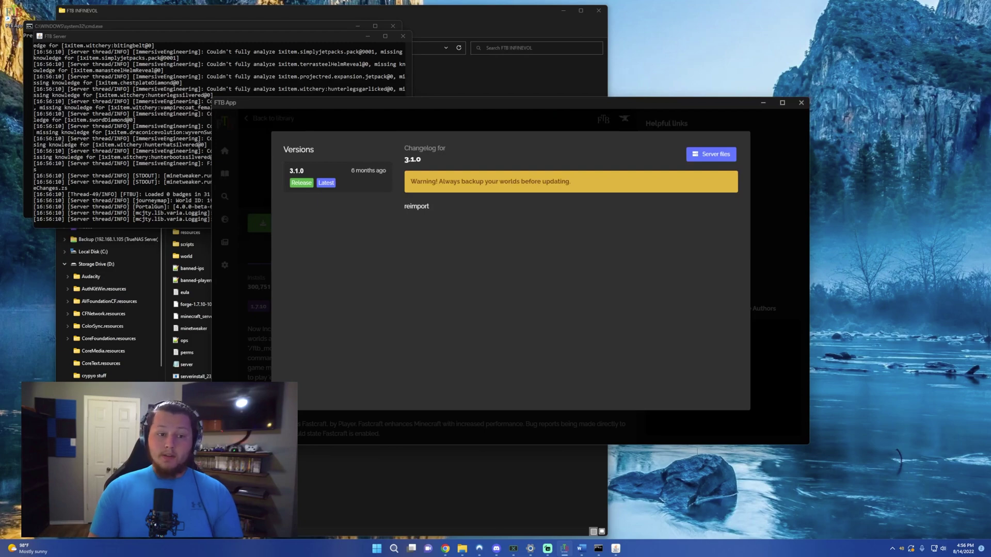
pyautogui.press('Escape')
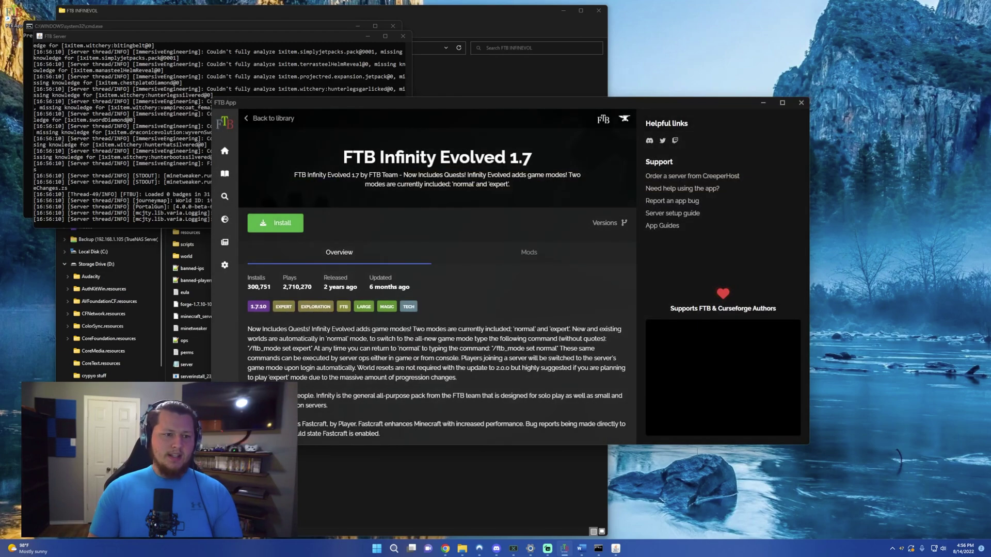
pyautogui.click(224, 196)
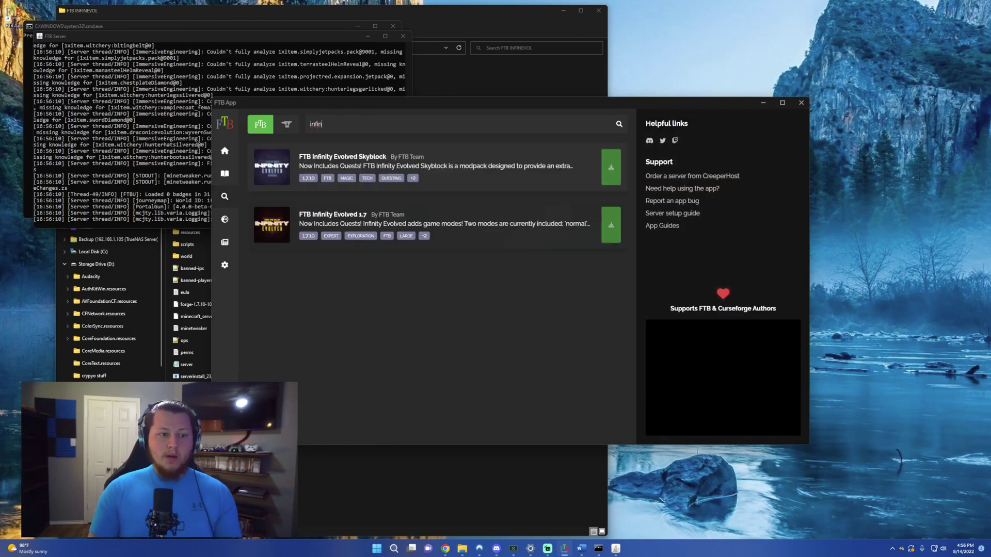
pyautogui.click(611, 221)
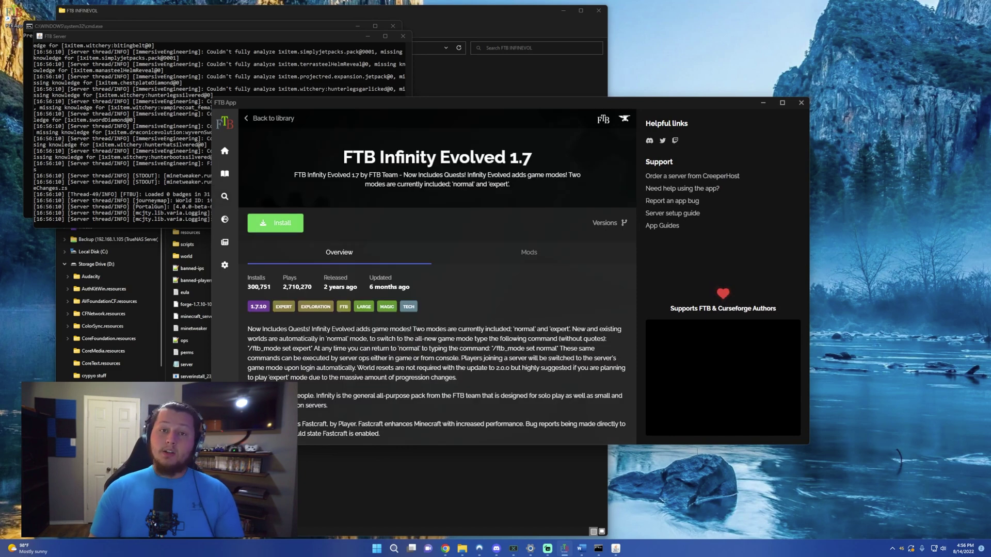